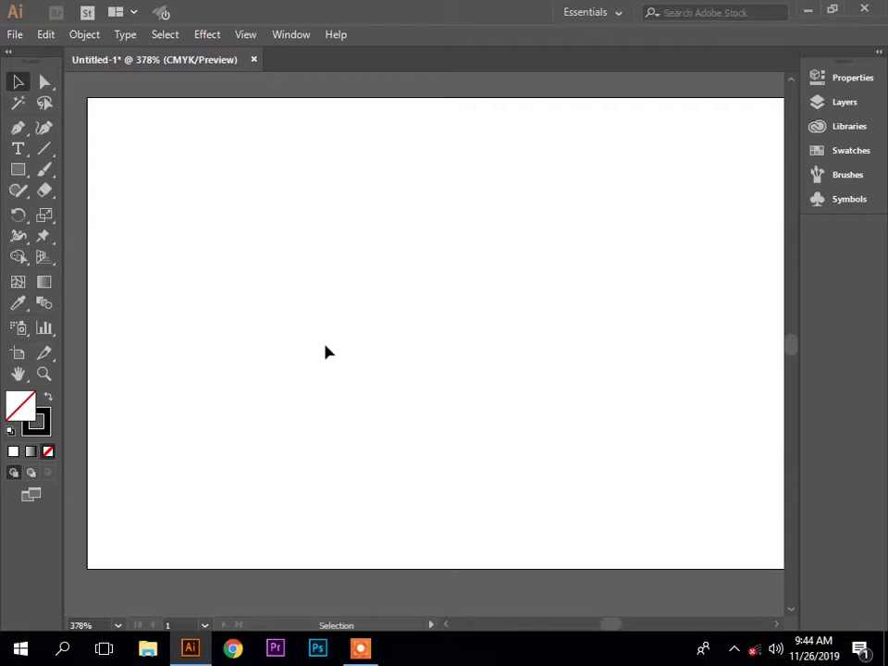
Choose the Paintbrush Tool (B) in the toolbar.
left_click(46, 172)
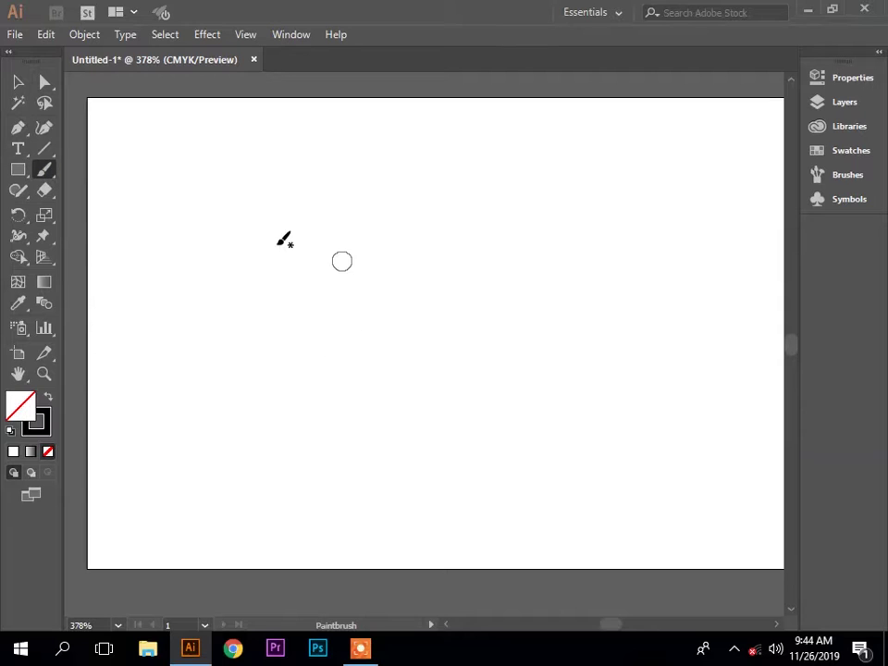
Paint a thick black closed freehand loop across the artboard, nudging brush size with ] and [.
left_click_drag(222, 218, 550, 483)
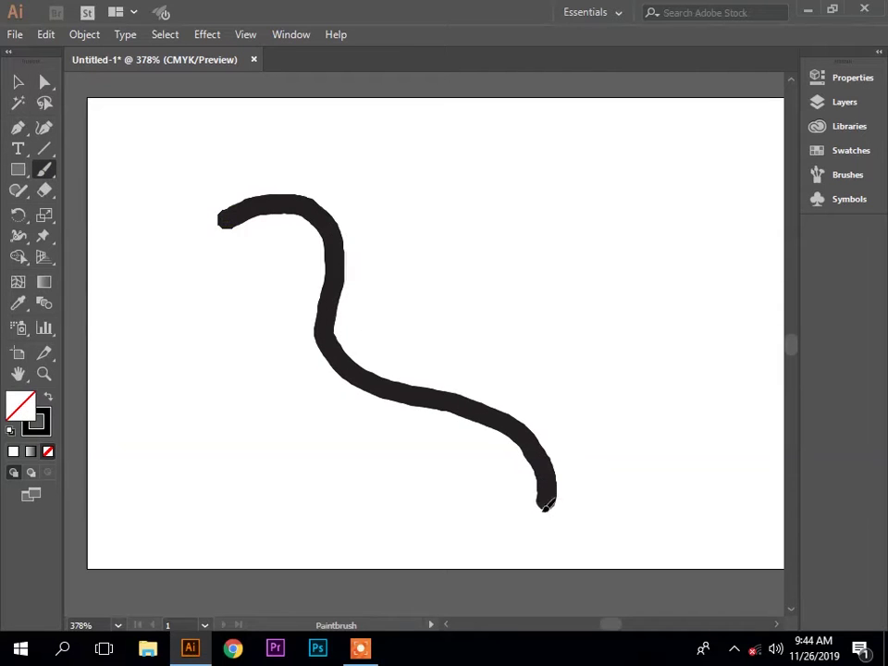
left_click_drag(550, 483, 218, 224)
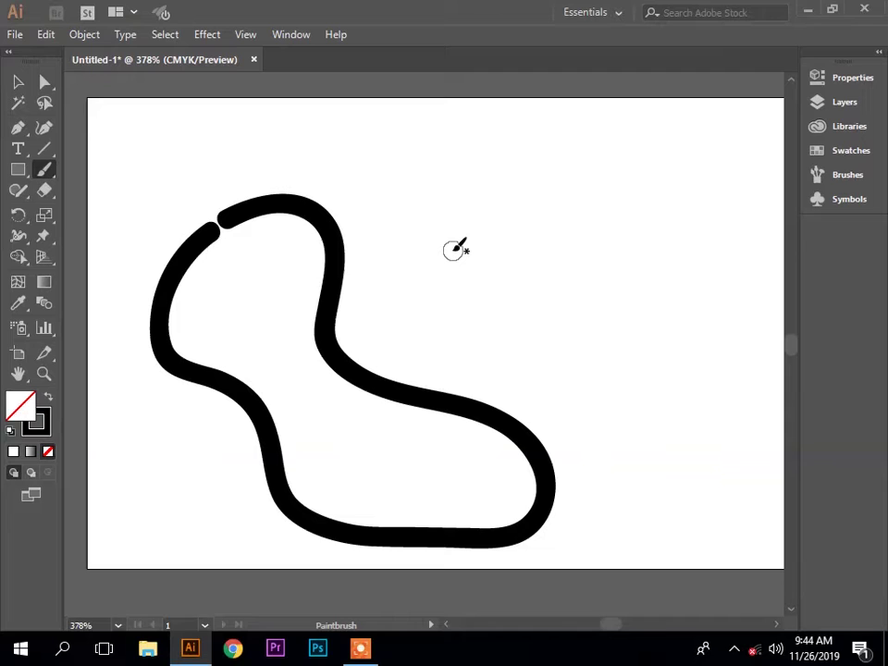
key("bracketright")
key("bracketright")
key("bracketright")
key("bracketright")
key("bracketright")
key("bracketright")
key("bracketright")
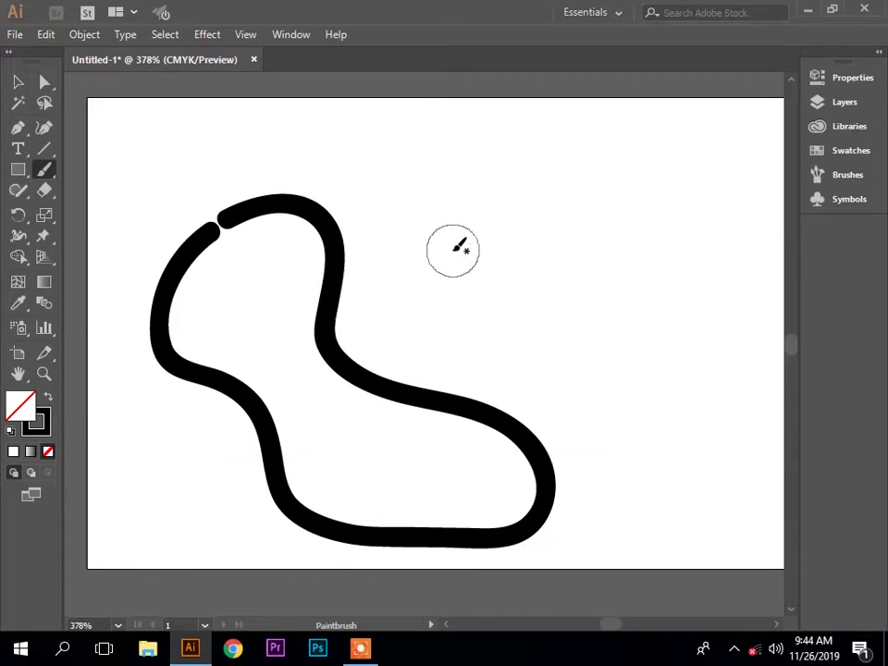
key("bracketleft")
key("bracketleft")
key("bracketleft")
key("bracketleft")
key("bracketleft")
key("bracketleft")
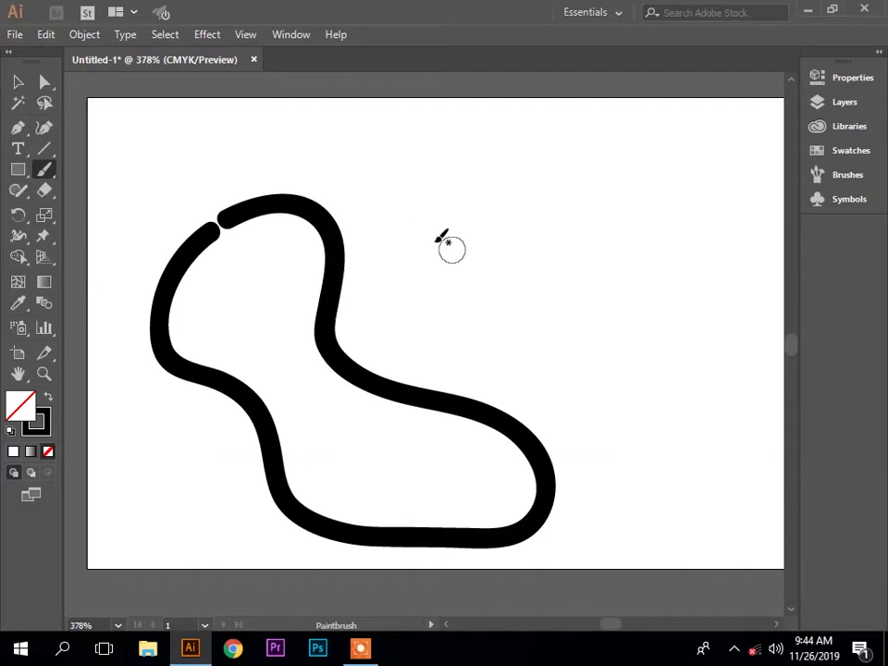
double_click(43, 173)
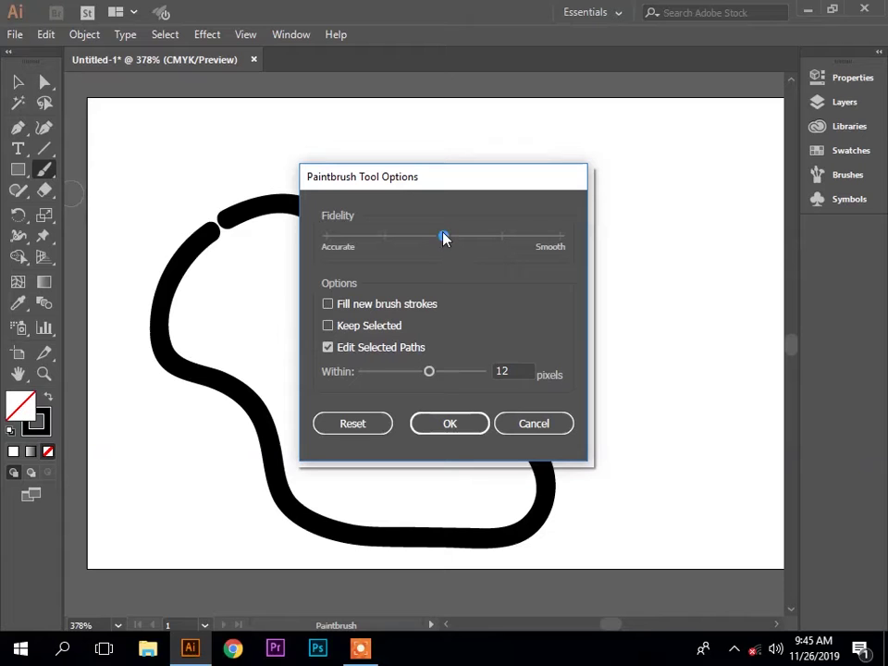
Set Paintbrush Fidelity to Smooth with Keep Selected on, then begin a stroke on the right.
left_click_drag(444, 238, 566, 236)
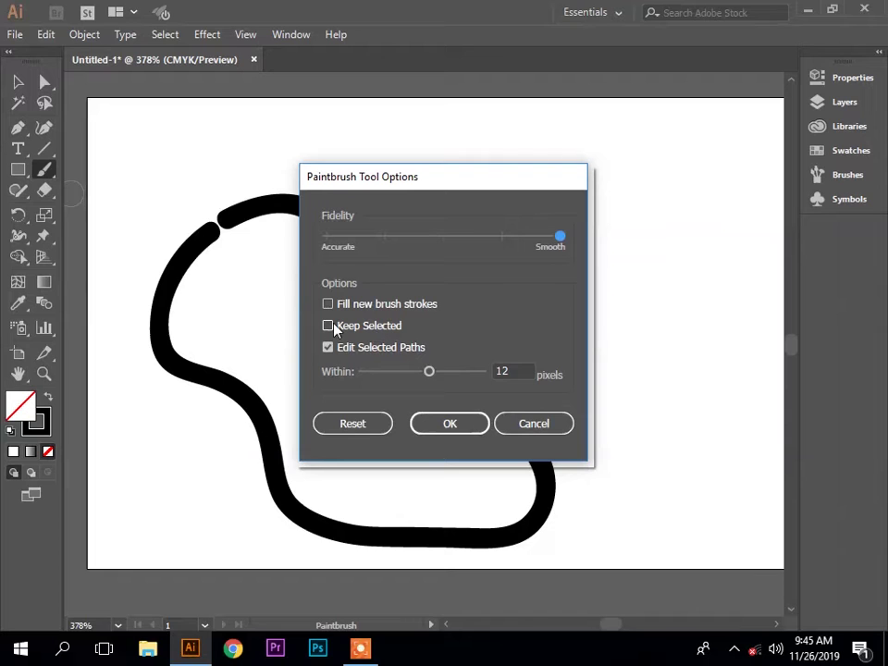
left_click(328, 326)
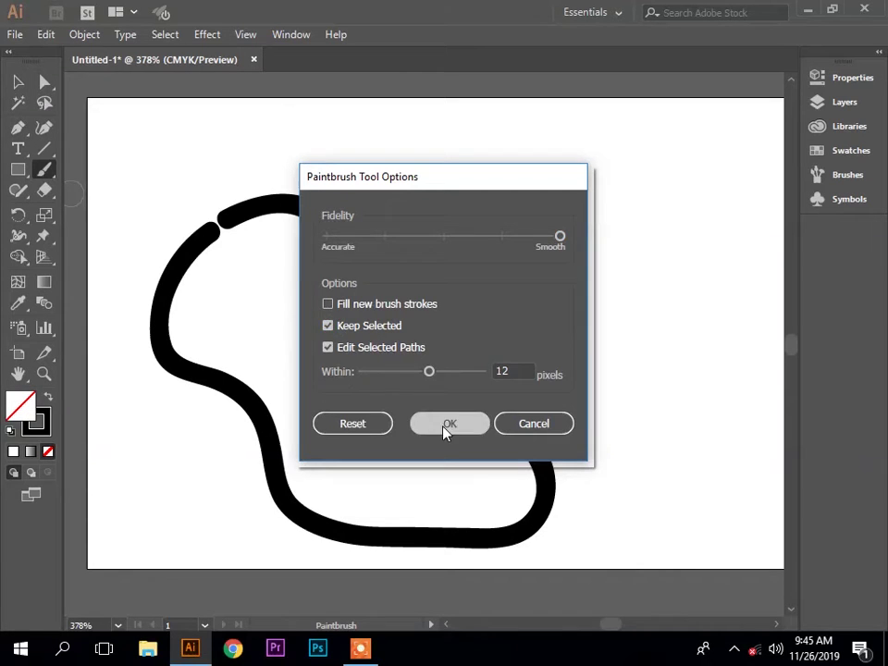
left_click(445, 423)
left_click_drag(511, 179, 683, 367)
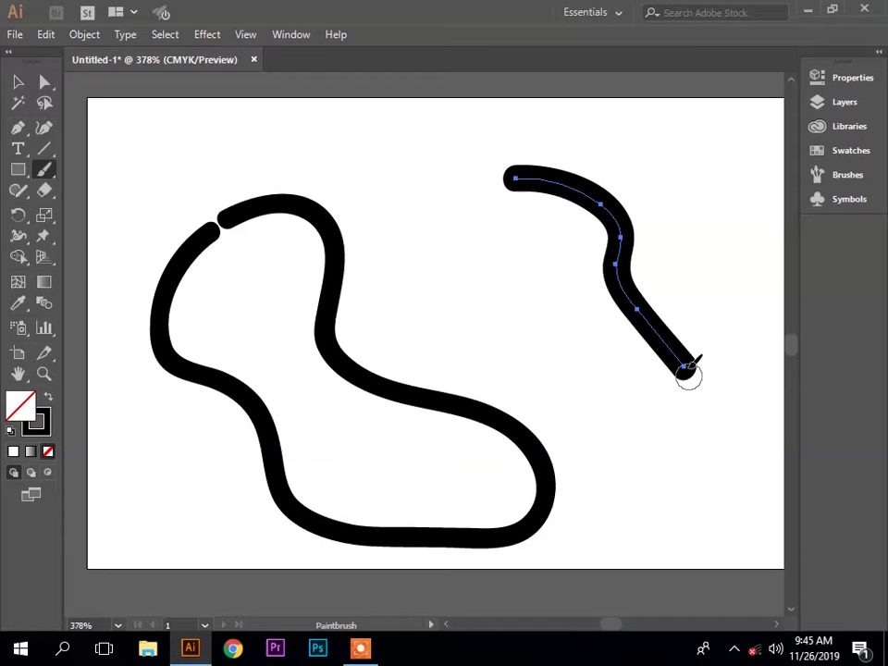
Extend the right-side stroke down, back up to the top, then show the Brushes panel.
left_click_drag(685, 368, 656, 525)
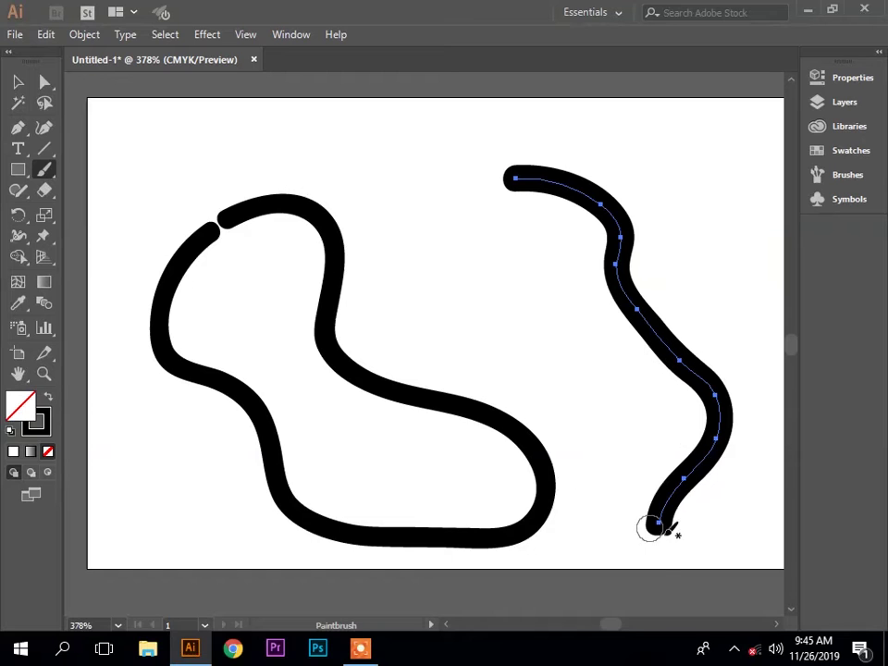
left_click_drag(652, 522, 535, 288)
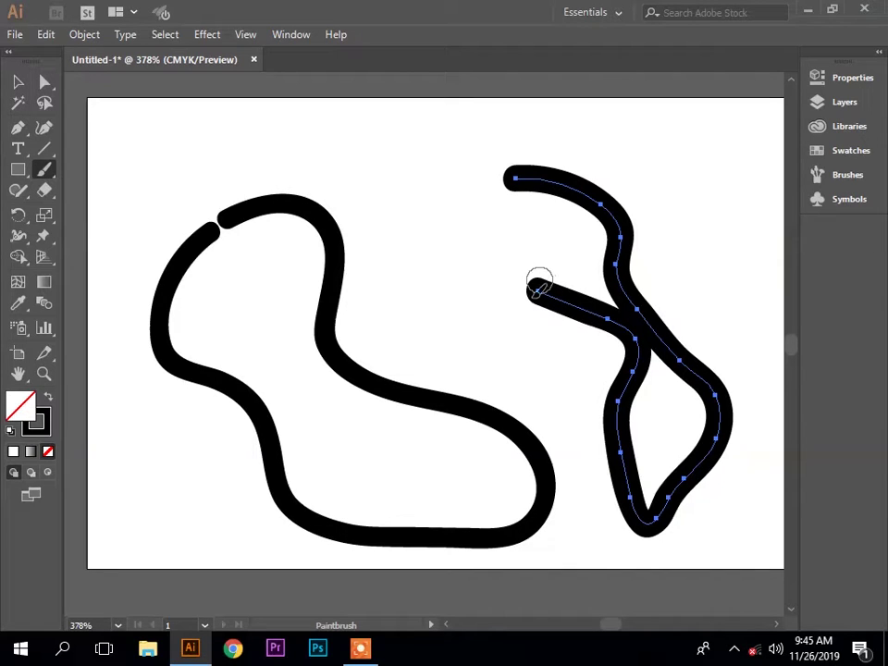
mouse_move(538, 288)
left_mouse_down()
mouse_move(435, 181)
mouse_move(426, 142)
mouse_move(500, 164)
mouse_move(513, 183)
left_mouse_up()
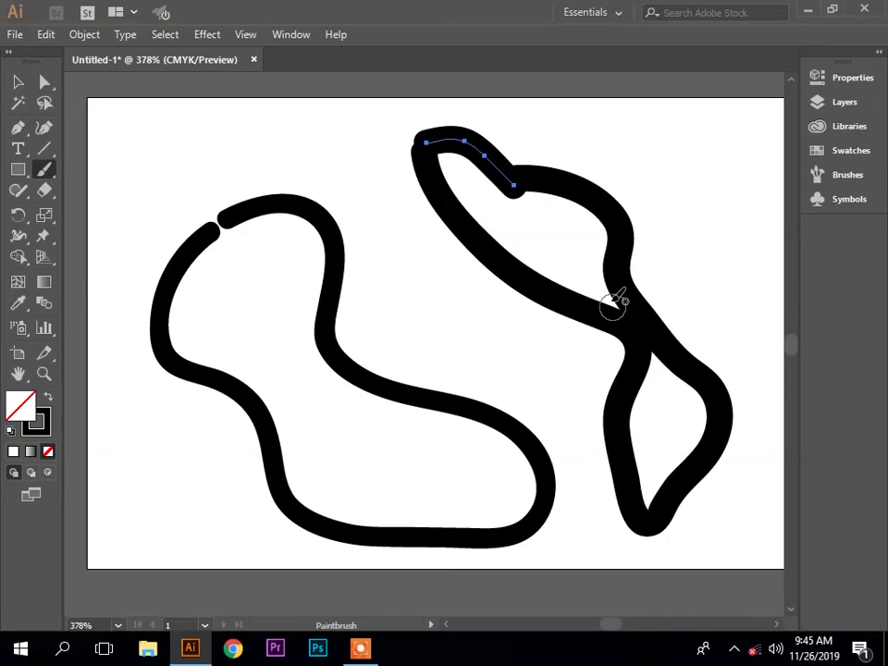
key("F5")
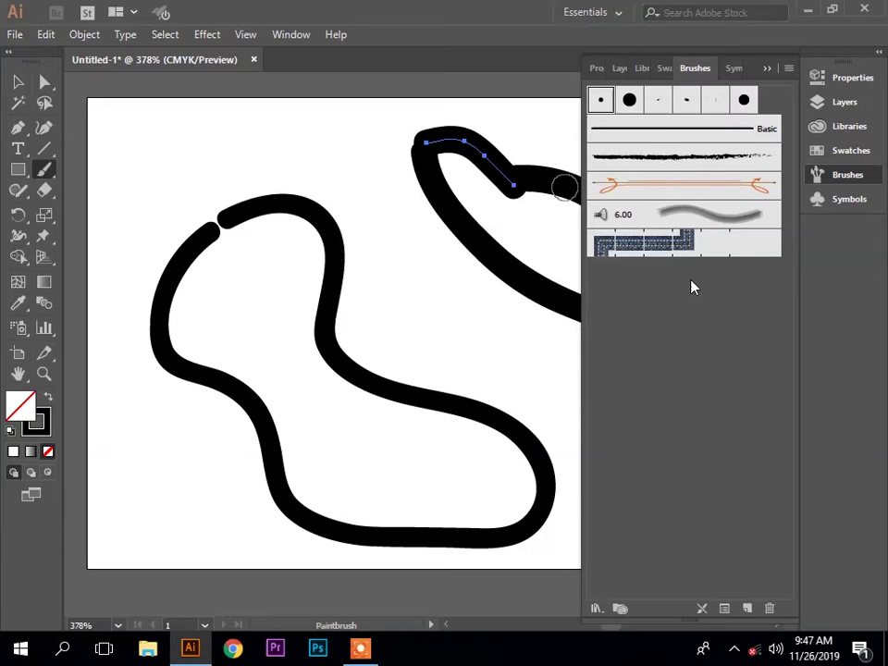
Load the Arrows_Special brush library and apply its double-chevron arrow brush to the top stroke.
left_click(595, 608)
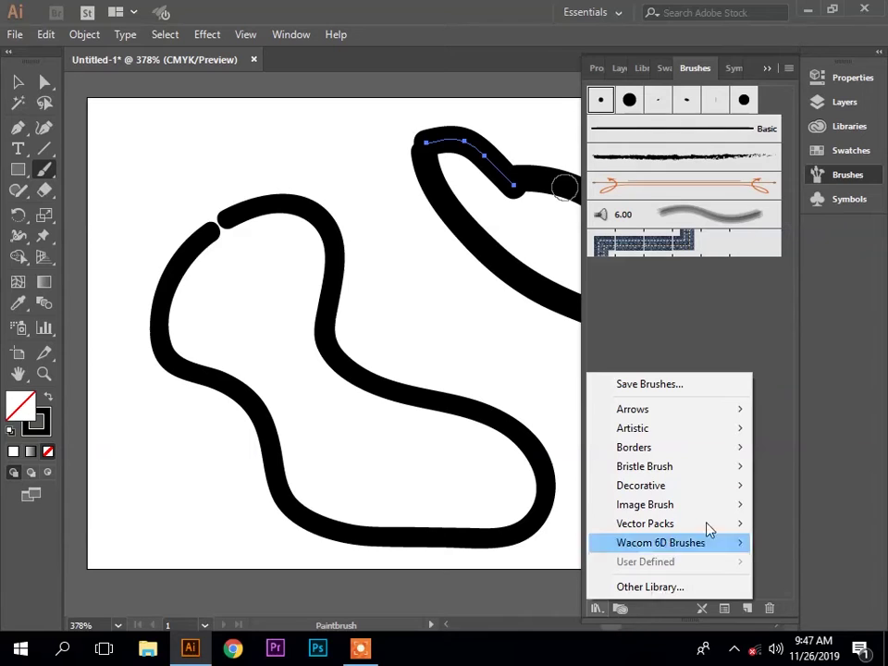
mouse_move(633, 409)
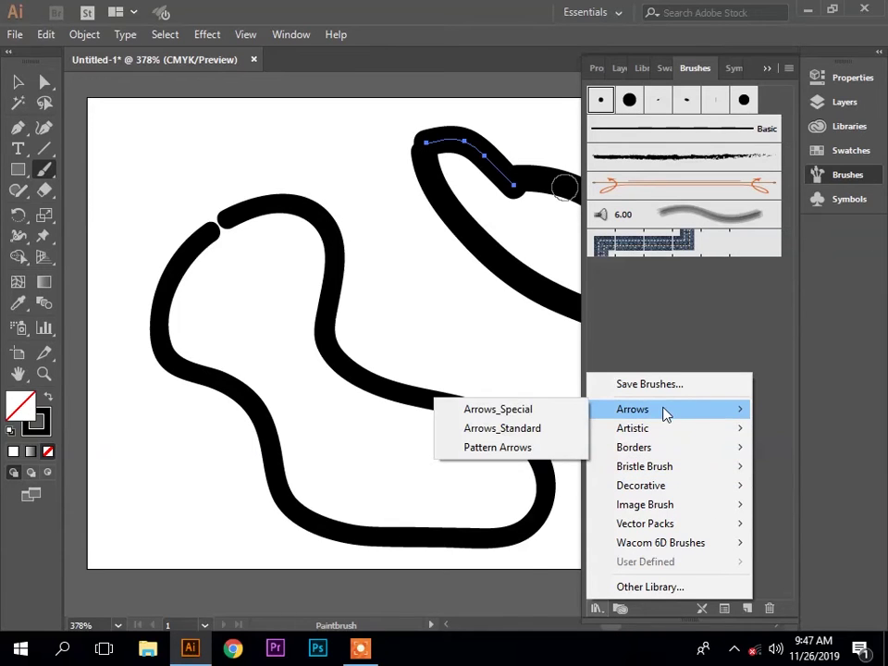
left_click(513, 411)
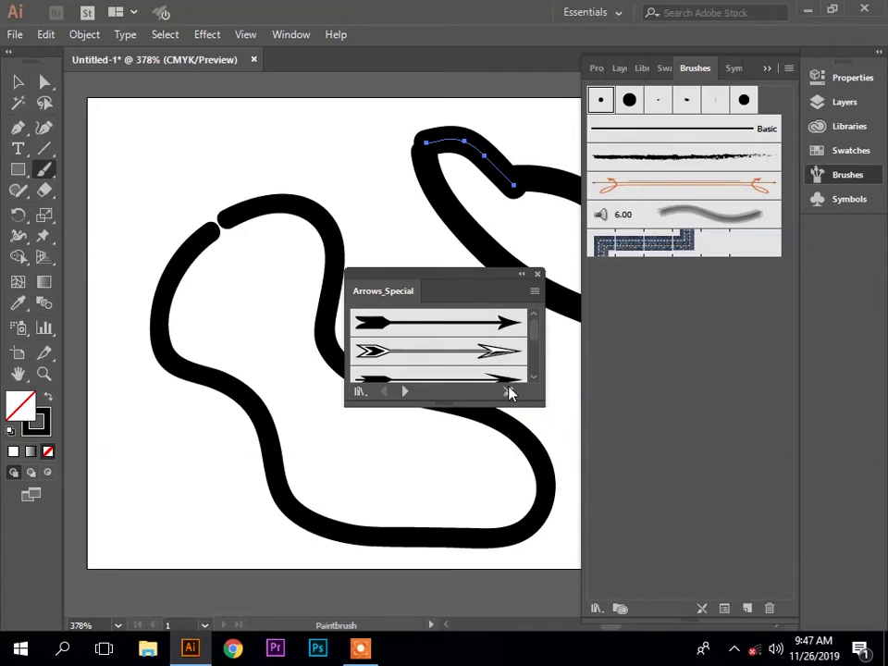
left_click(429, 358)
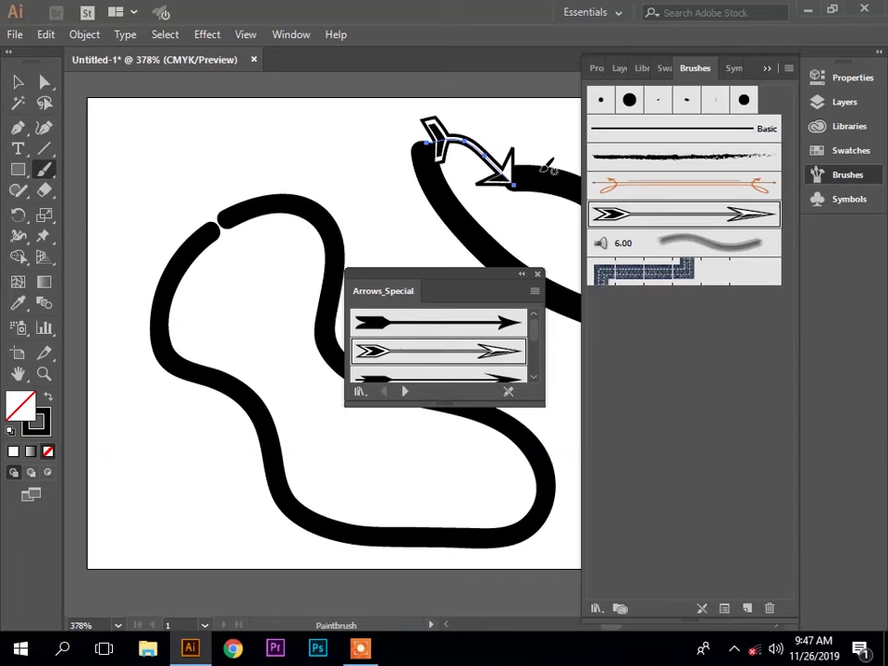
Try the solid Arrow 2.01 and double-chevron brushes on the stroke, ending on Arrow 2.01.
left_click(445, 328)
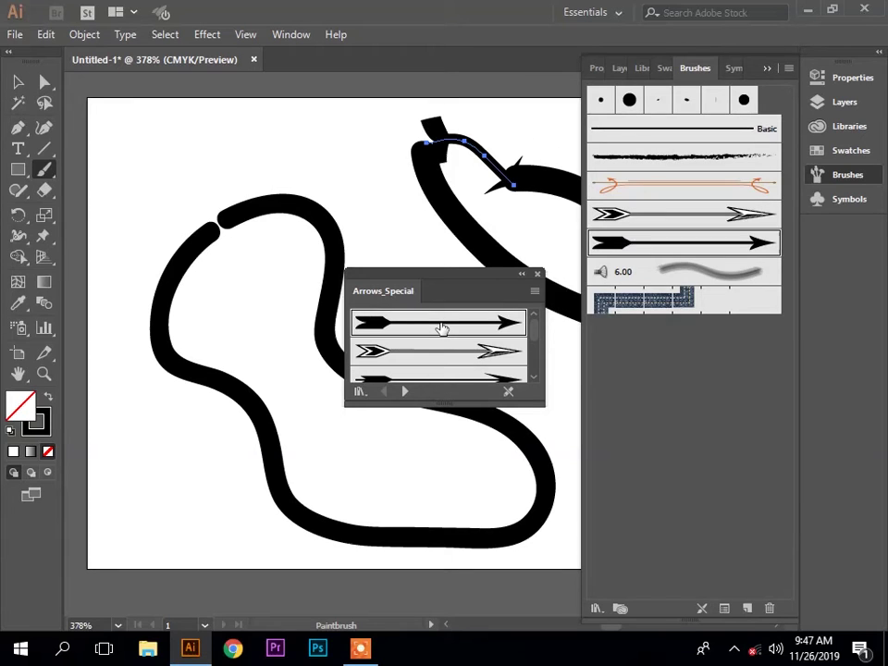
left_click(453, 357)
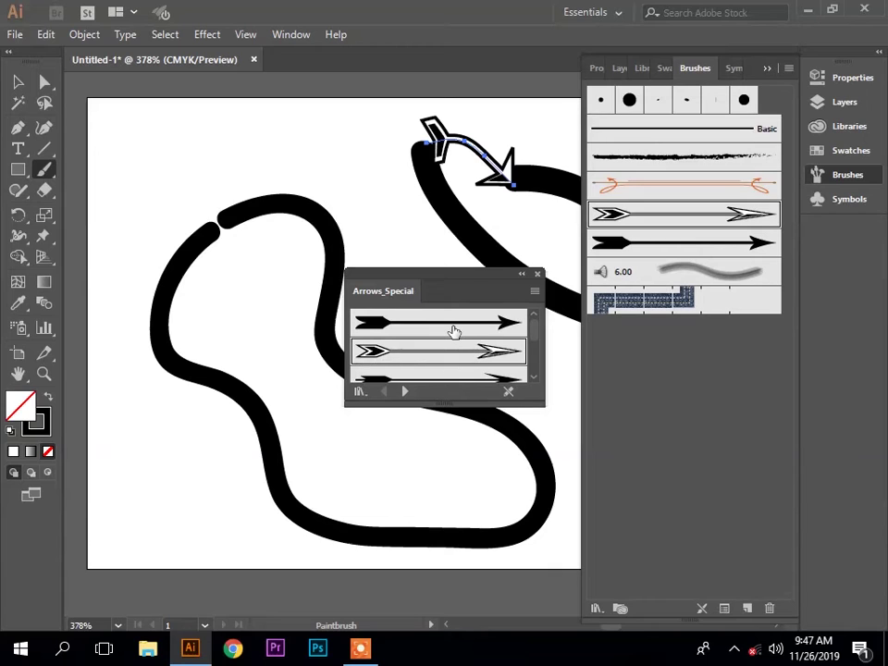
left_click(453, 331)
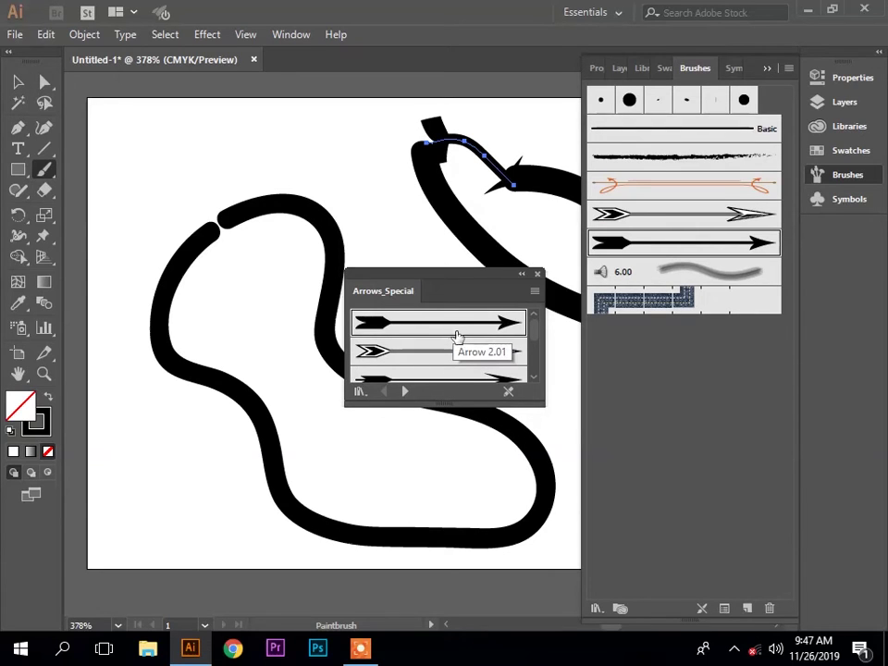
Scroll down the Arrows_Special library and apply the crosshair-tailed arrow brush.
scroll(428, 343, "down", 2)
scroll(428, 347, "down", 2)
scroll(434, 356, "down", 2)
scroll(436, 359, "down", 2)
scroll(439, 364, "down", 2)
scroll(438, 363, "down", 1)
scroll(428, 362, "down", 1)
scroll(428, 359, "down", 2)
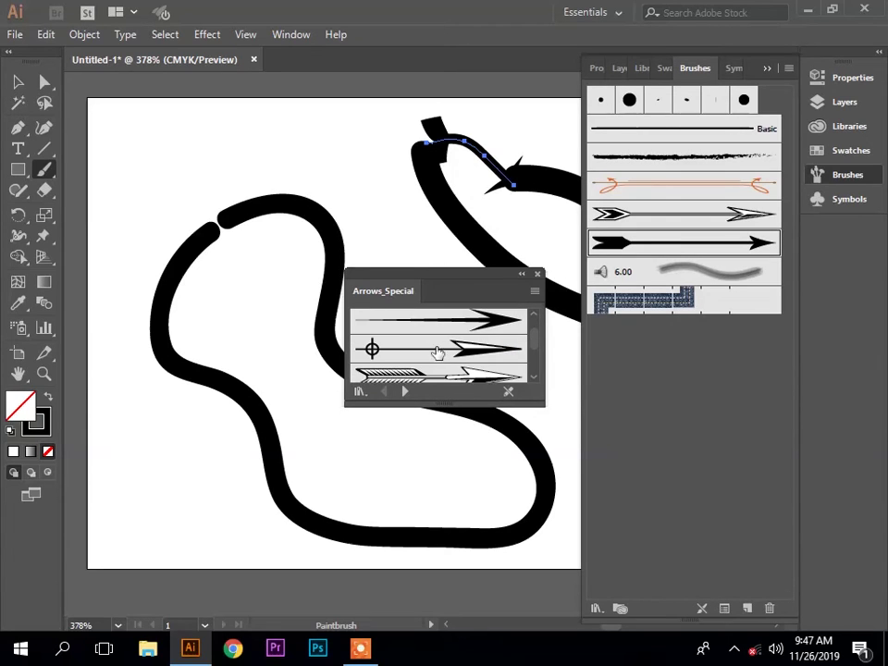
left_click(436, 353)
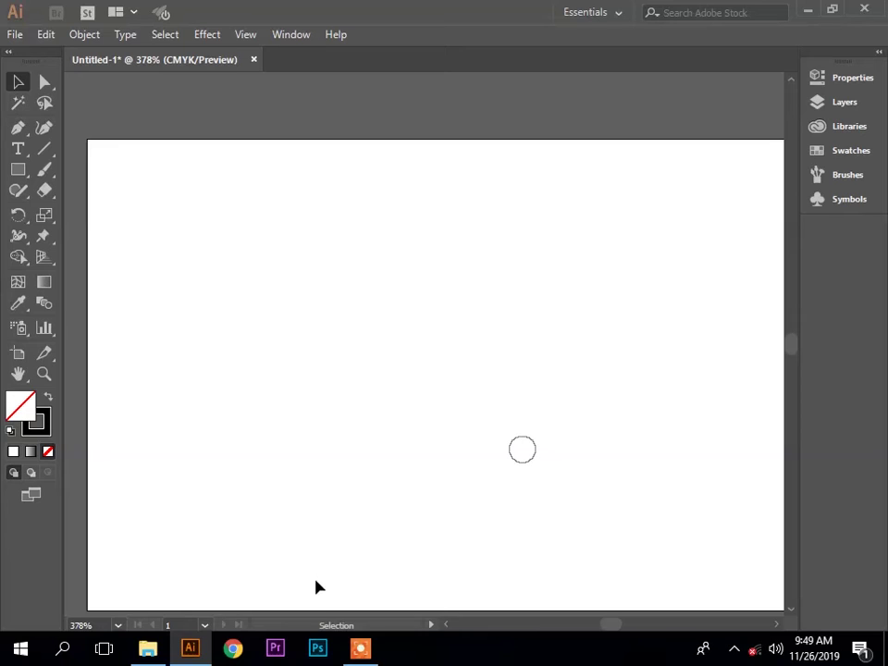
Switch to the Pen Tool (P) with the precise crosshair cursor via Caps Lock.
left_click(18, 127)
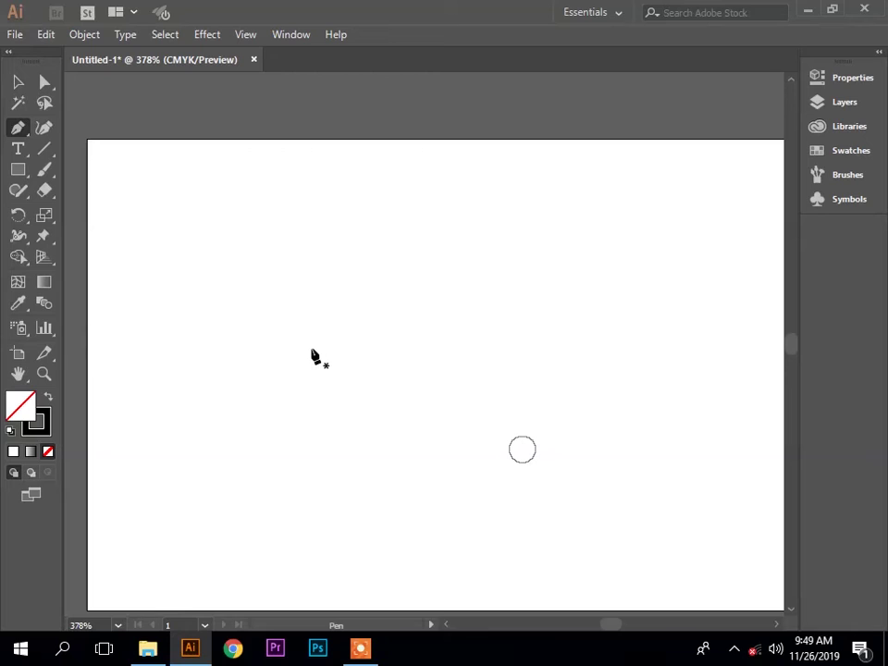
key("Caps_Lock")
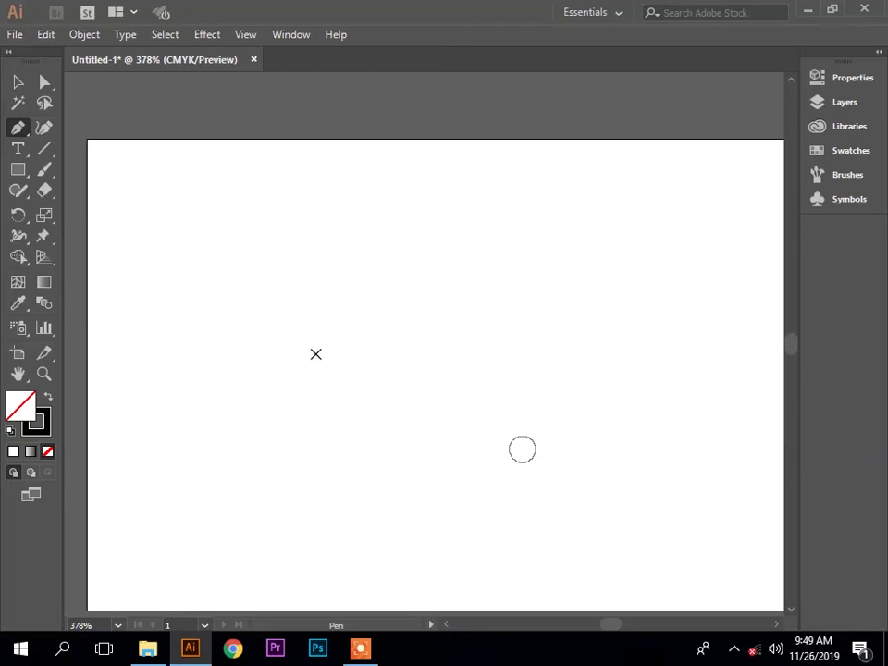